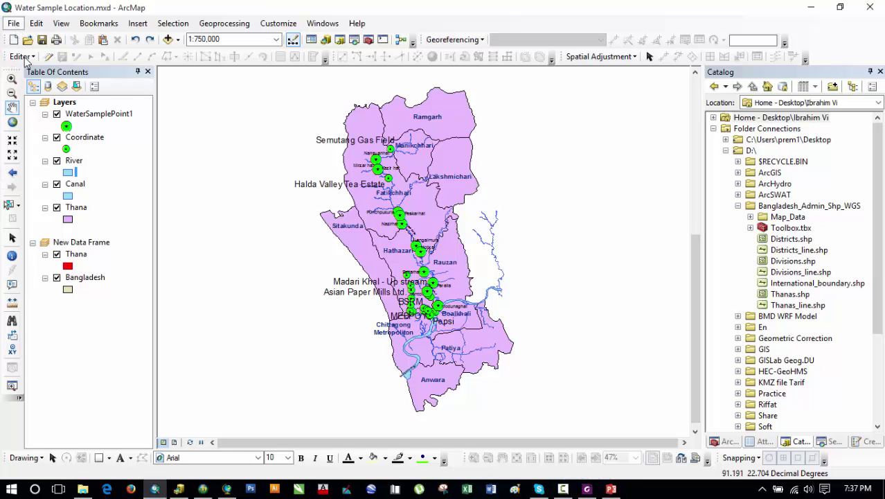
# Review the ArcMap document versions offered for saving a copy of the map, and leave without saving
pyautogui.click(13, 23)
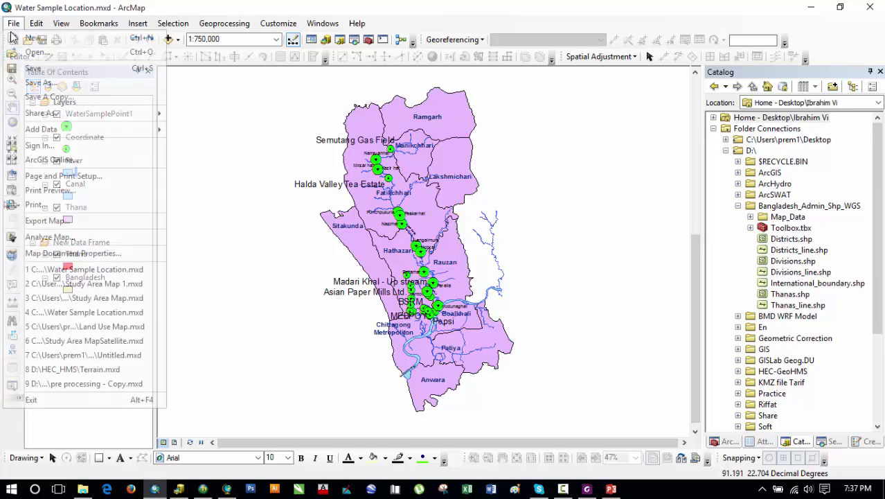
pyautogui.click(72, 102)
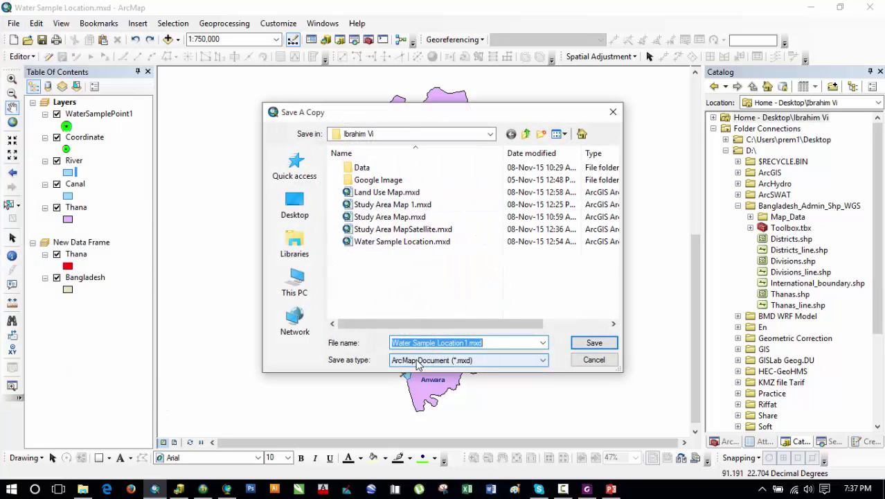
pyautogui.click(418, 360)
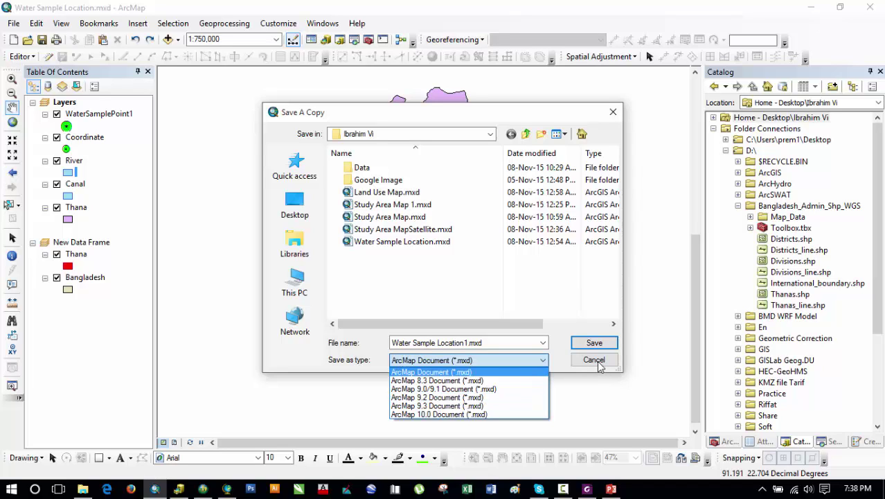
pyautogui.click(302, 365)
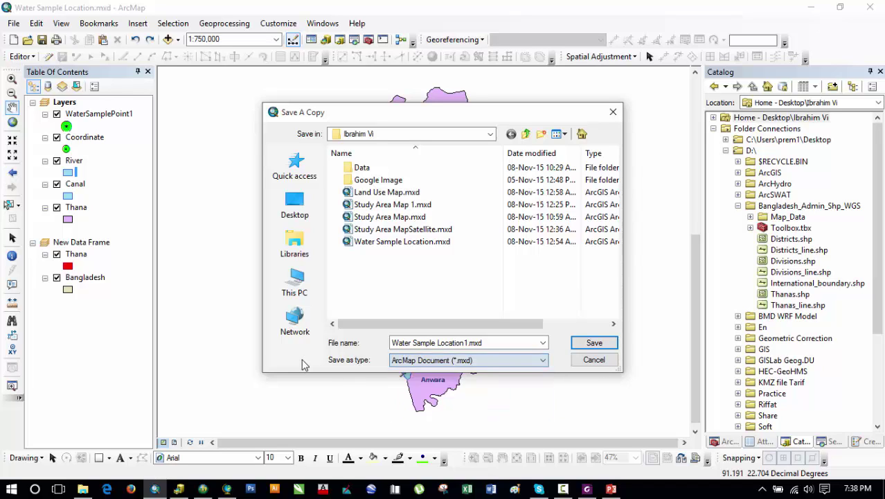
pyautogui.click(439, 361)
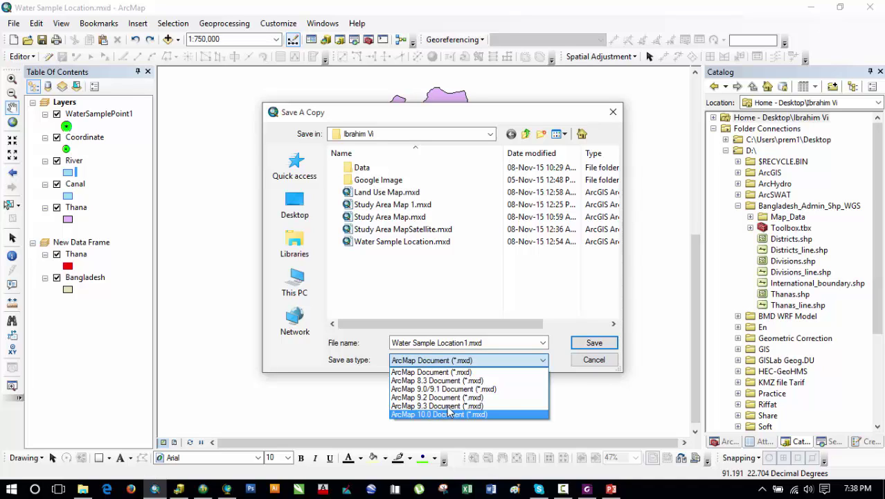
pyautogui.click(594, 369)
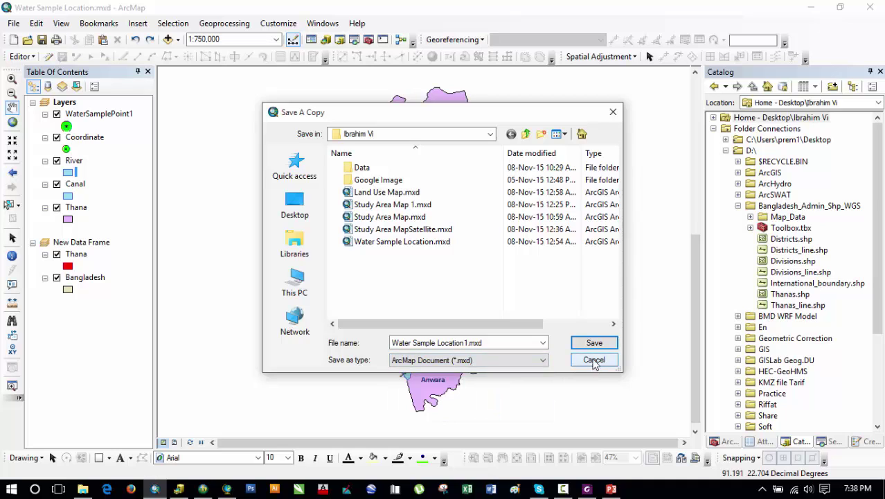
pyautogui.click(593, 360)
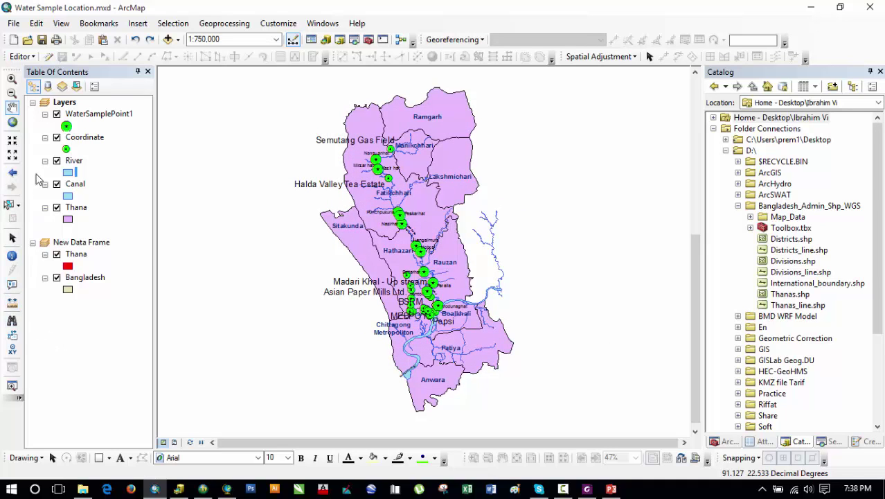
# Switch to the page layout and zoom the main data frame to the extent of its Thana layer
pyautogui.click(60, 23)
pyautogui.press('Escape')
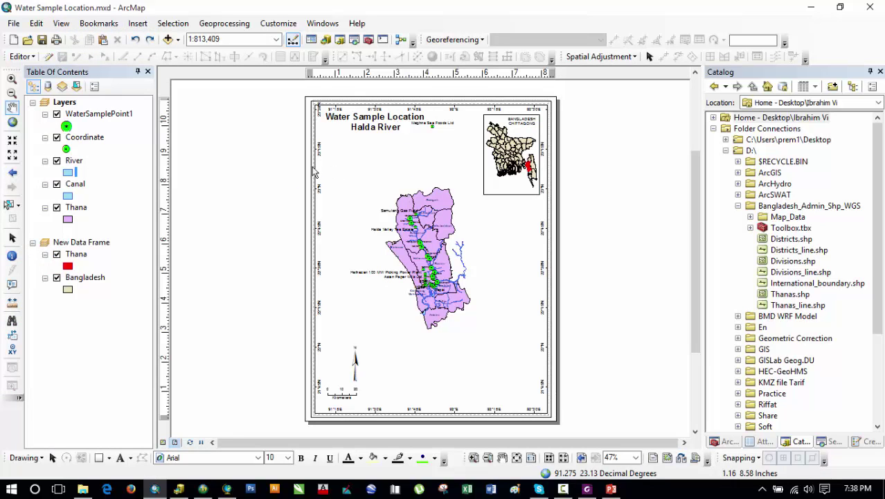
pyautogui.rightClick(76, 208)
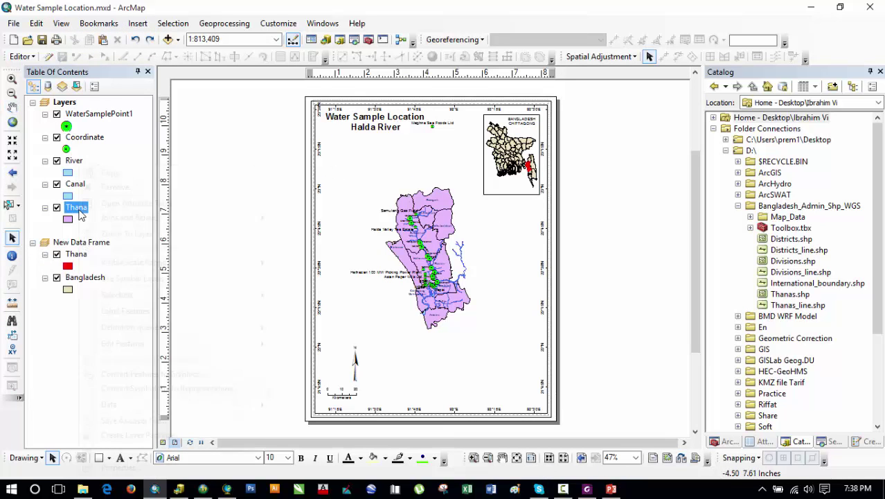
pyautogui.click(116, 234)
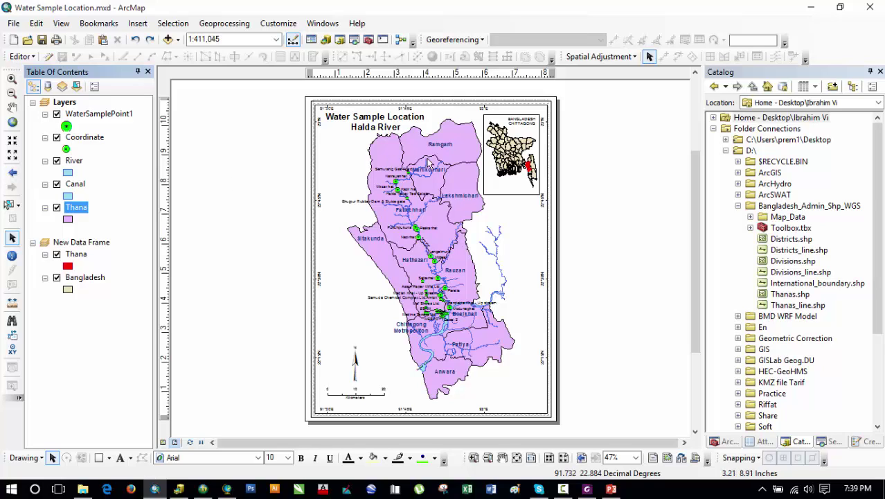
# Rename the main data frame from its general properties to "My Map" and apply the change
pyautogui.rightClick(273, 166)
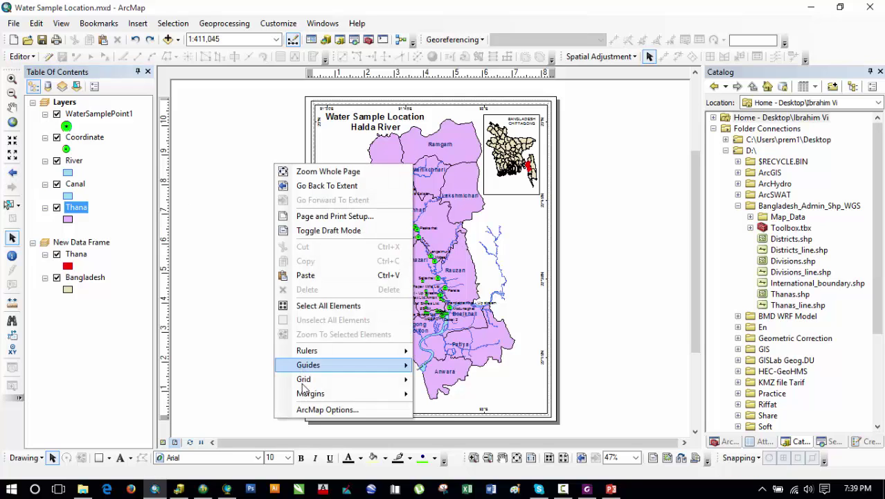
pyautogui.click(530, 309)
pyautogui.rightClick(531, 312)
pyautogui.click(572, 285)
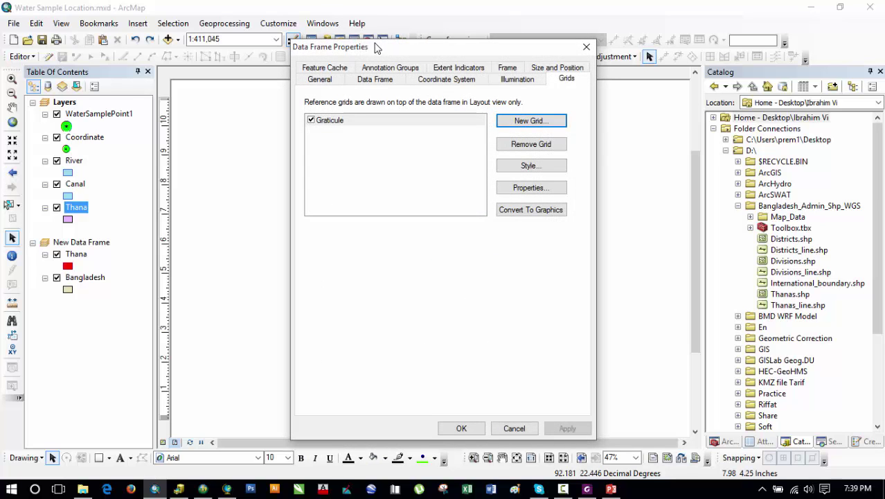
pyautogui.moveTo(368, 50); pyautogui.dragTo(259, 57)
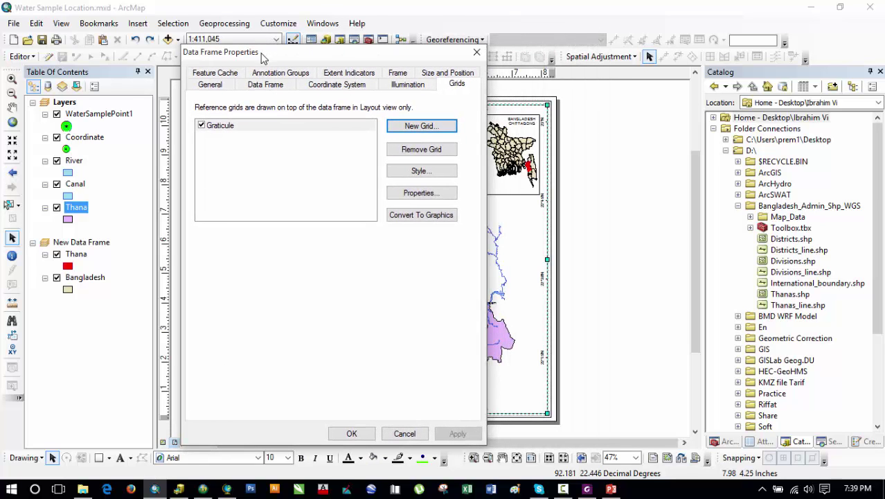
pyautogui.click(211, 86)
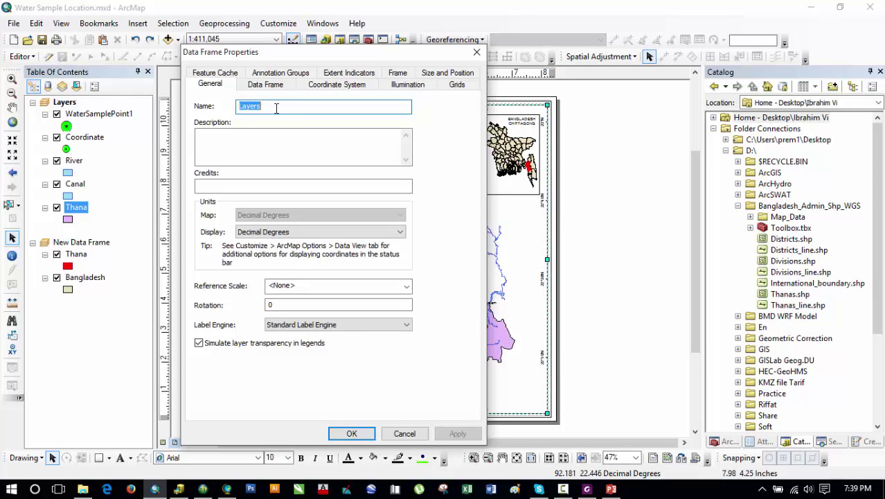
pyautogui.click(259, 135)
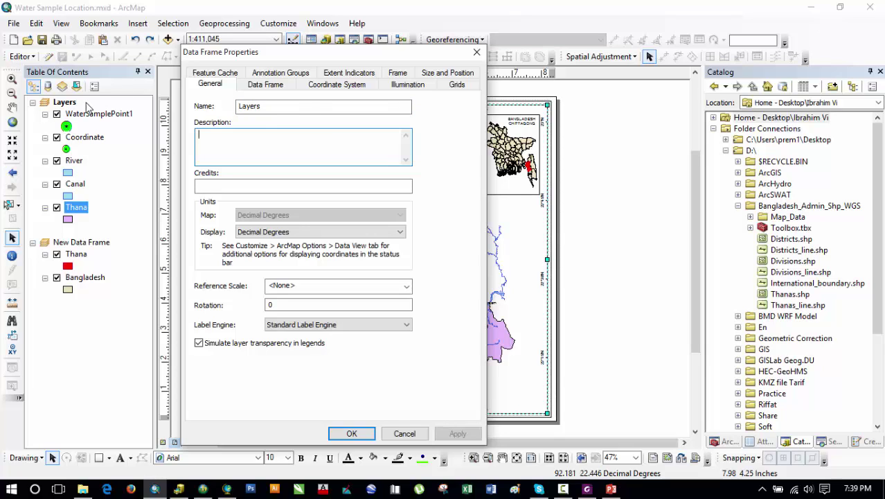
pyautogui.click(286, 108)
pyautogui.moveTo(286, 108); pyautogui.dragTo(229, 108)
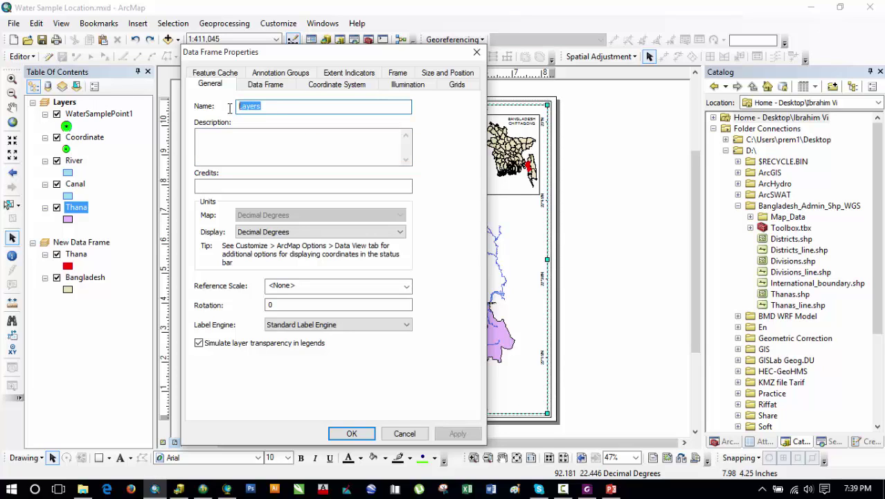
pyautogui.write('My Map')
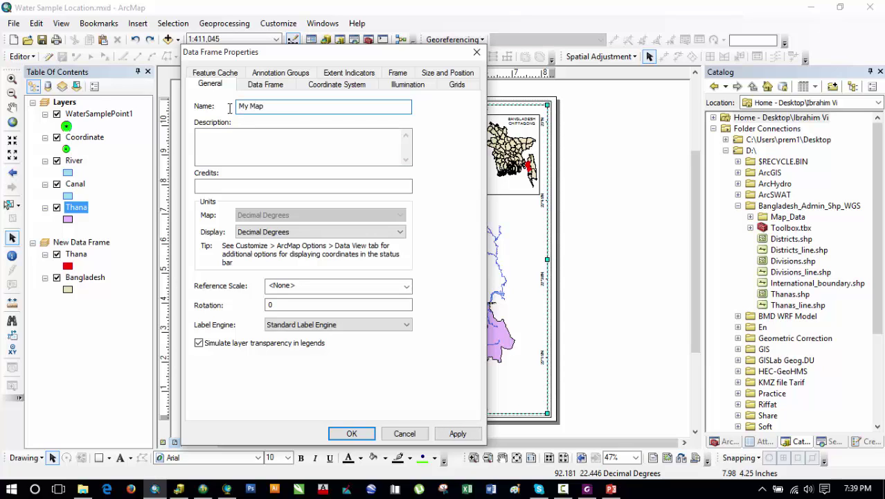
pyautogui.click(457, 434)
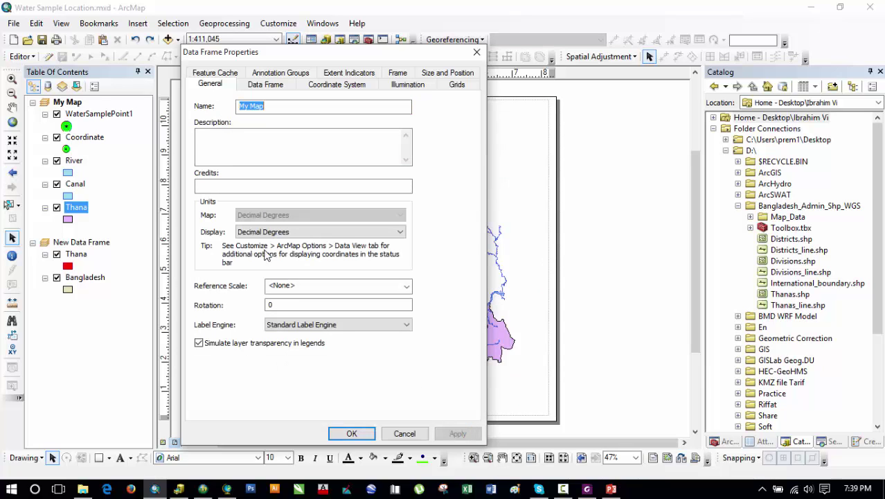
# Enter "This is my thesis map" as the data frame's description, fill in the author's name as credits, and check the display unit options
pyautogui.click(219, 138)
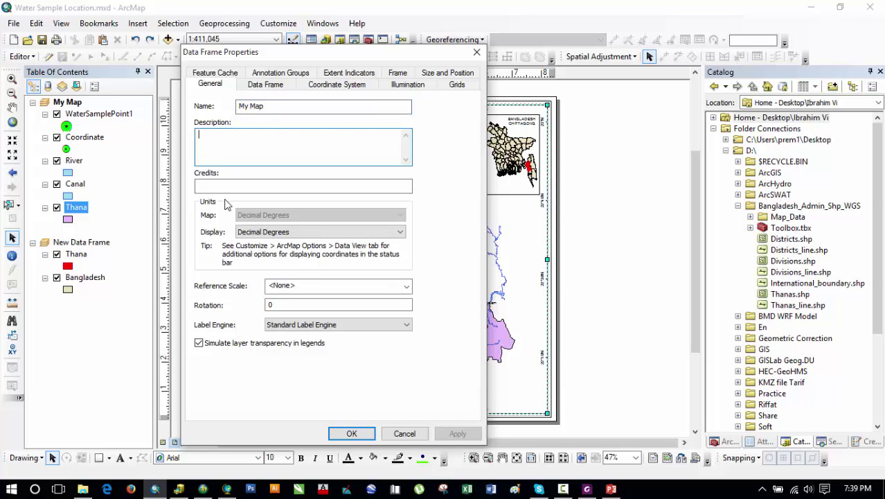
pyautogui.write('This ')
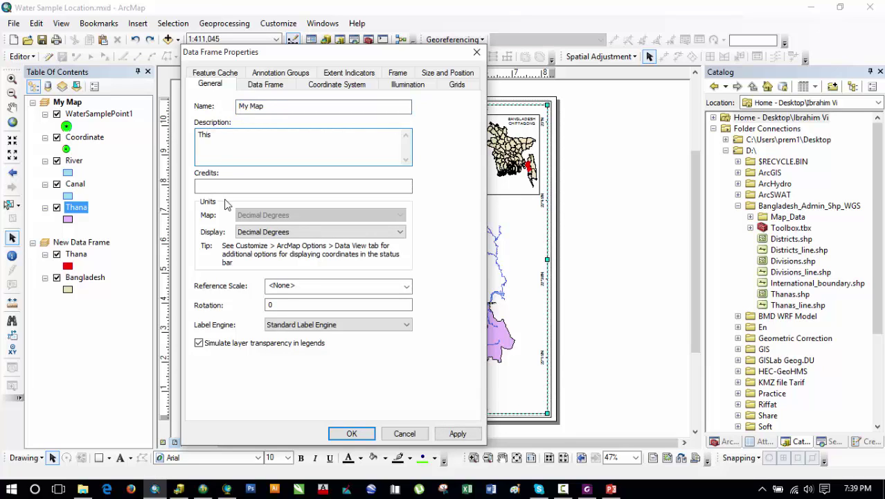
pyautogui.write('is my thesis map')
pyautogui.click(249, 187)
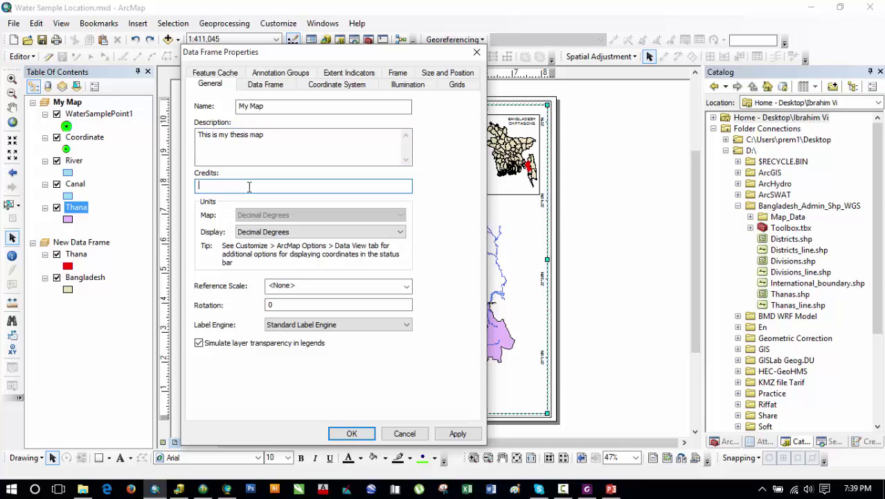
pyautogui.write('Prem')
pyautogui.click(265, 234)
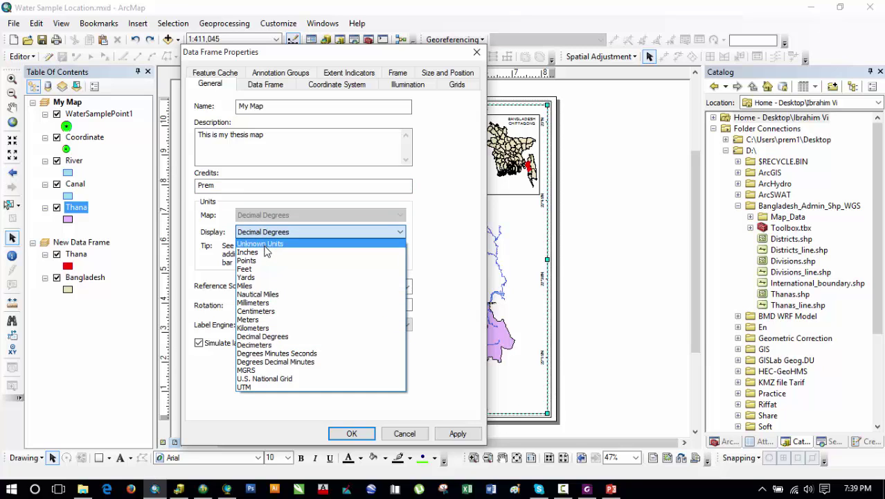
pyautogui.click(270, 234)
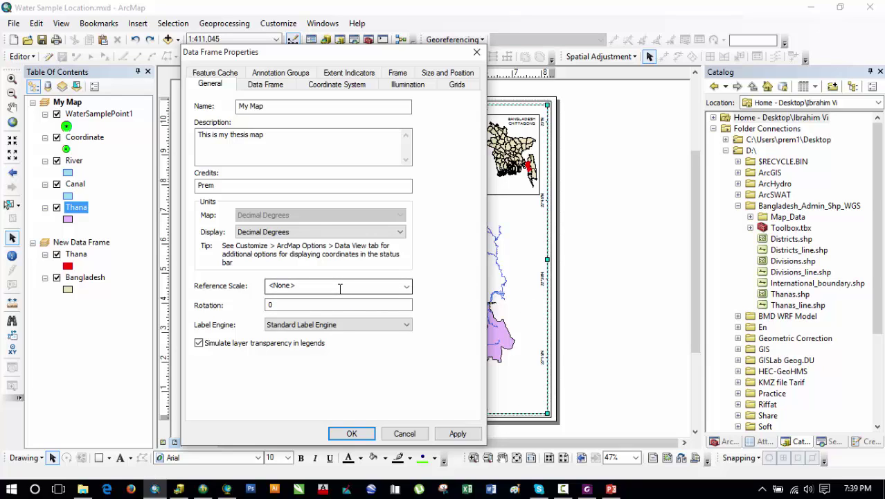
# Examine the data frame's extent, clipping, coordinate system and illumination settings, and close its properties without applying
pyautogui.click(271, 84)
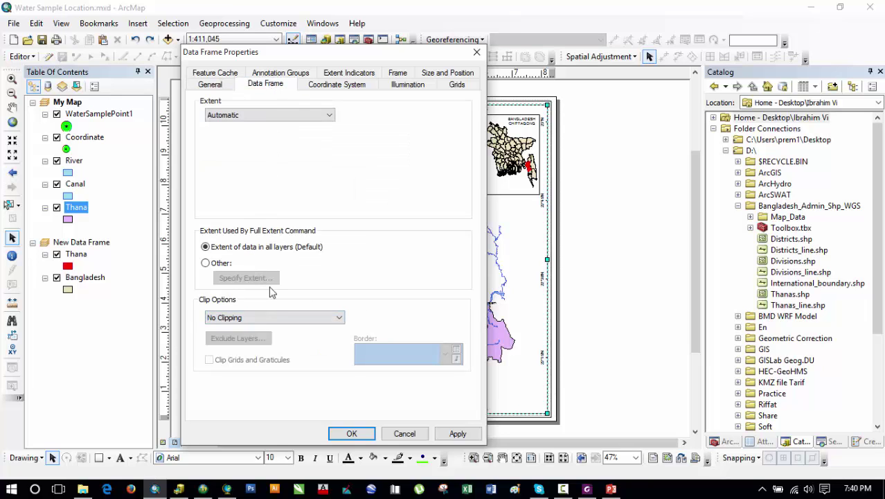
pyautogui.click(210, 84)
pyautogui.click(262, 86)
pyautogui.click(318, 88)
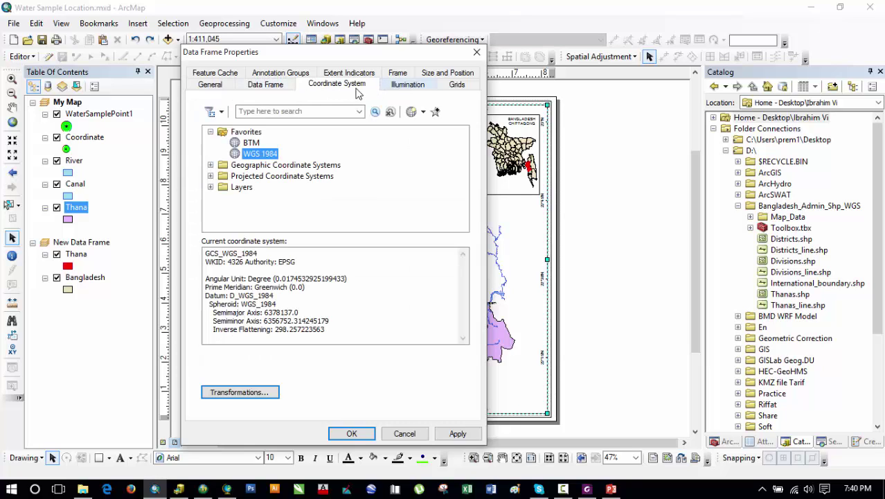
pyautogui.click(402, 86)
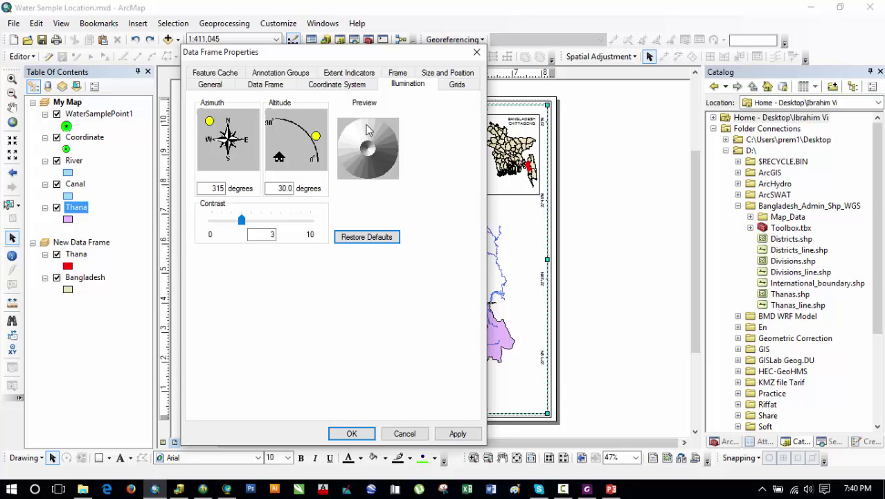
pyautogui.click(307, 87)
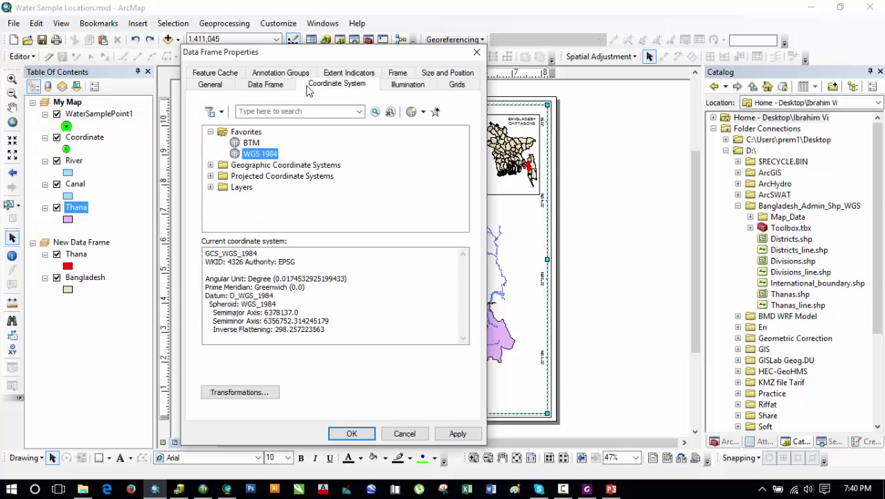
pyautogui.click(267, 86)
pyautogui.click(210, 85)
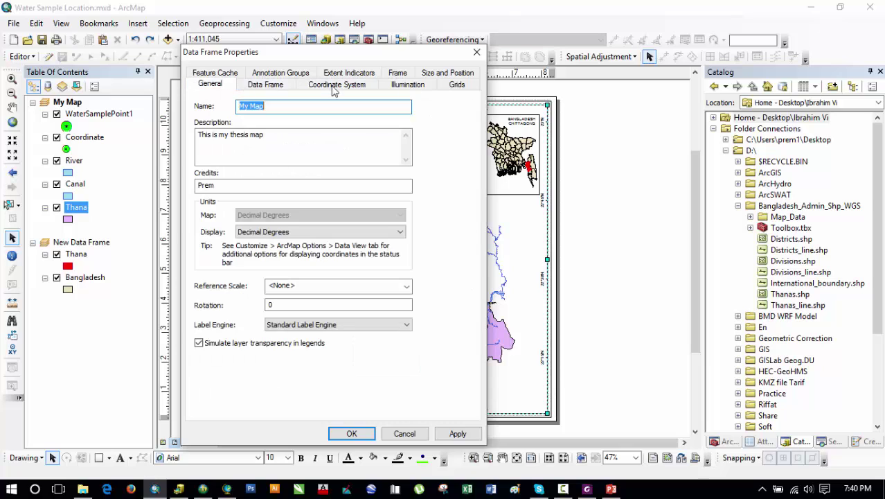
pyautogui.click(475, 54)
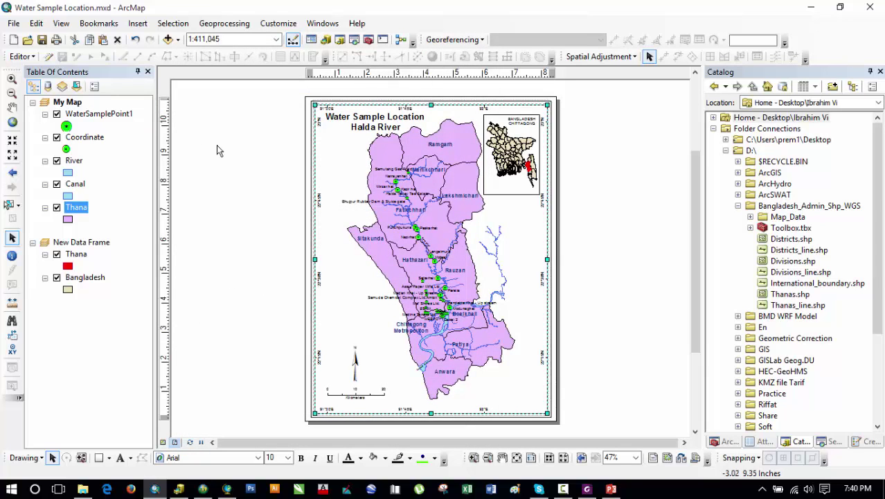
# Save the map document under the new name "My Map" on the Desktop
pyautogui.click(13, 27)
pyautogui.click(39, 83)
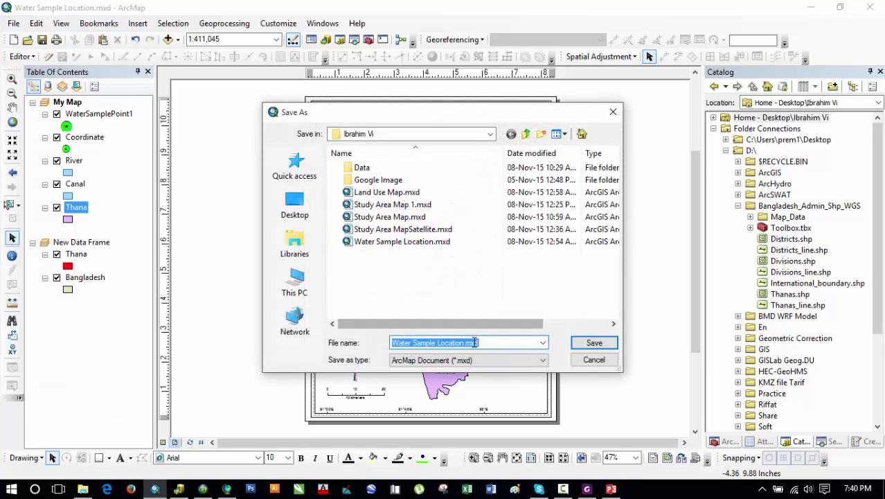
pyautogui.click(294, 203)
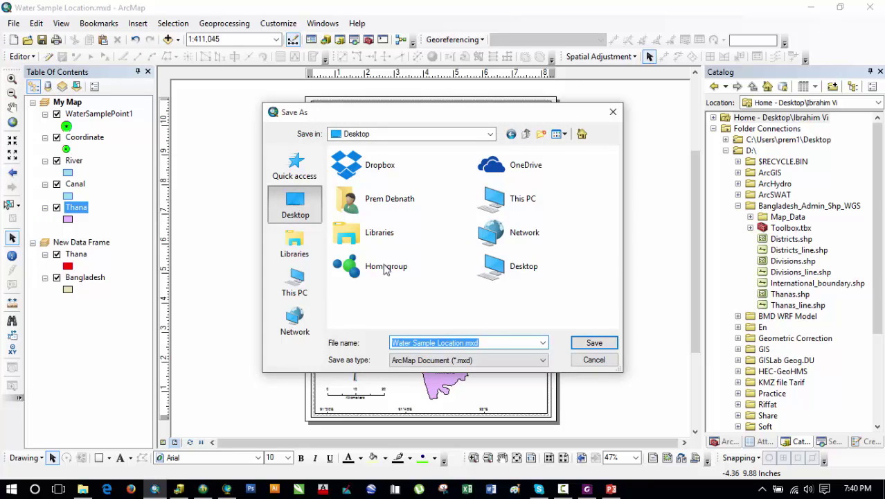
pyautogui.write('My ')
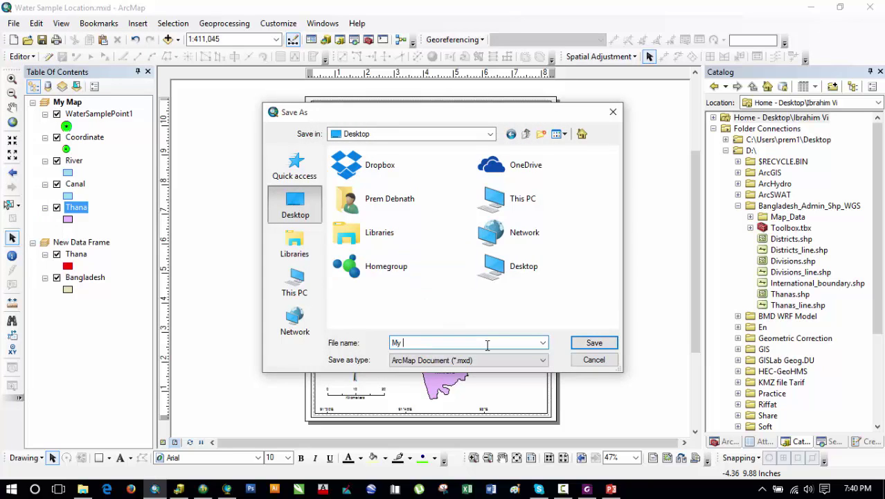
pyautogui.write('Map')
pyautogui.click(579, 342)
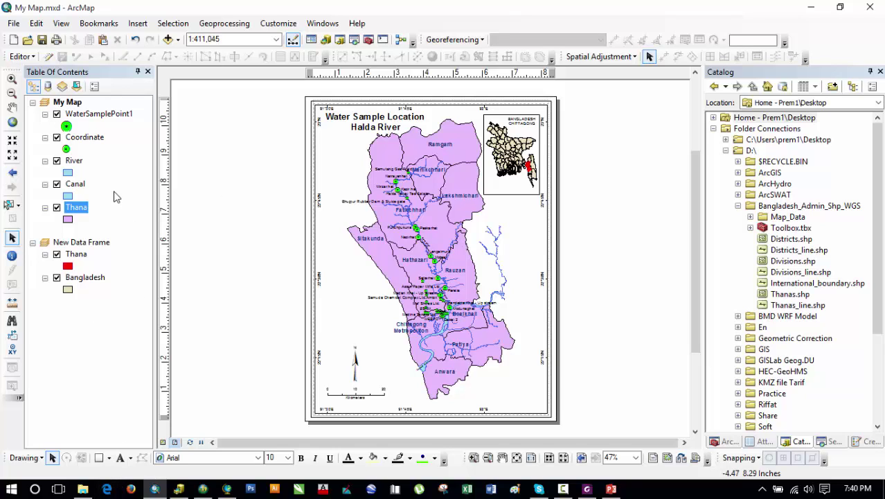
# List the layers by source and set the title in the map document properties to "Study Area Map"
pyautogui.click(48, 86)
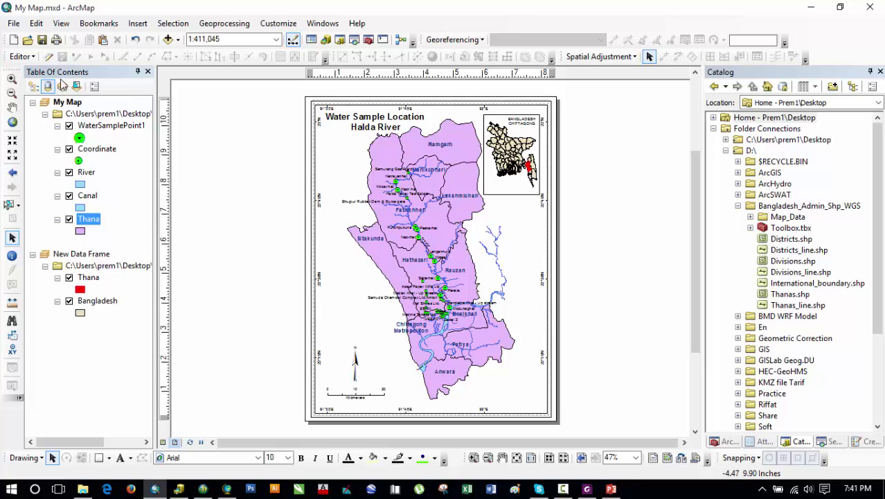
pyautogui.click(11, 23)
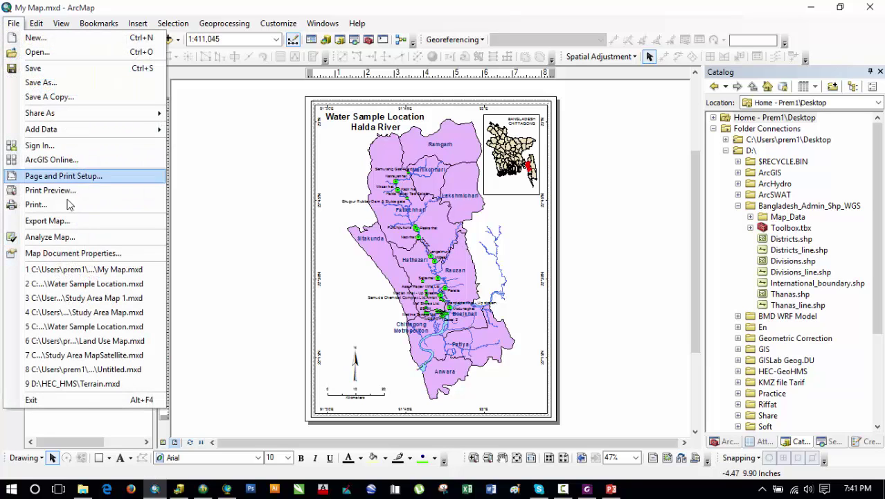
pyautogui.click(72, 253)
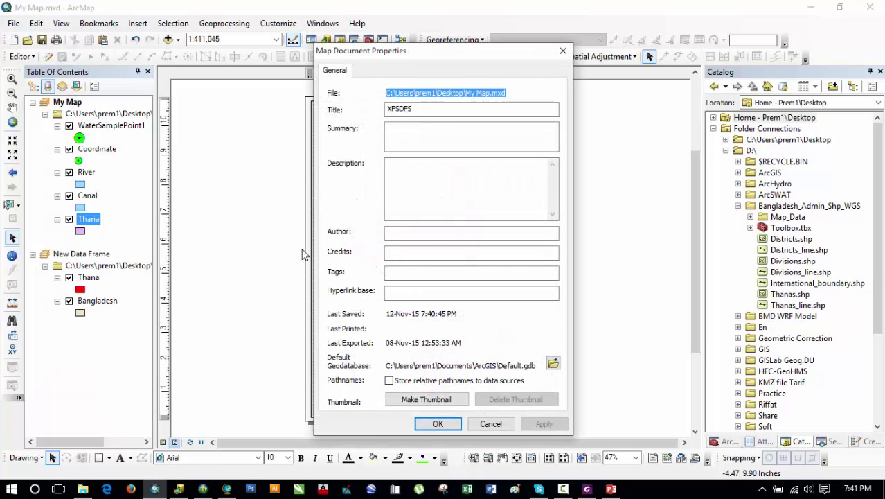
pyautogui.click(408, 142)
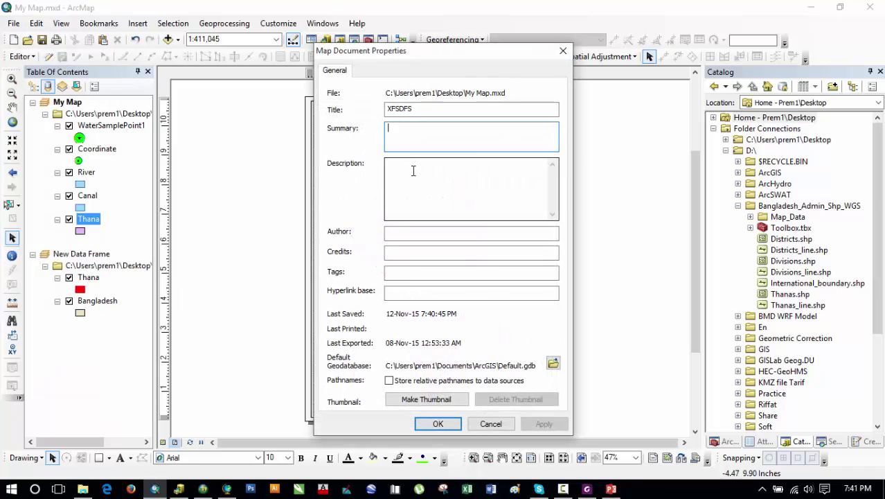
pyautogui.click(439, 108)
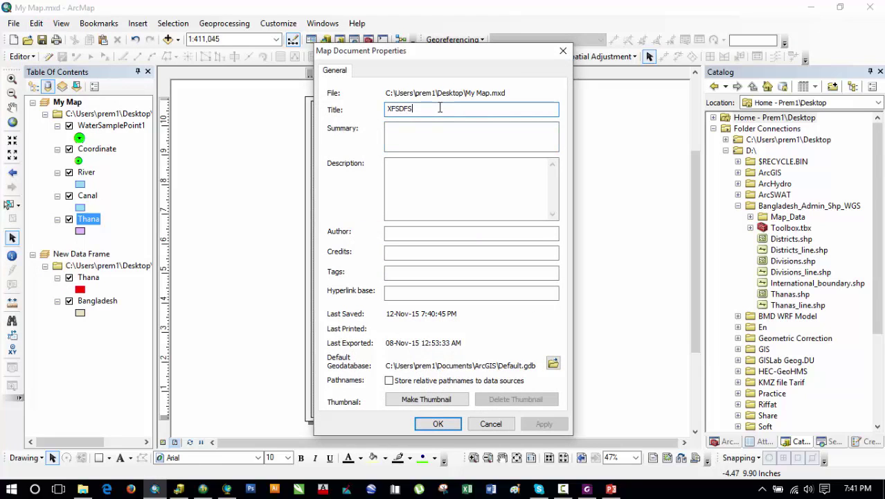
pyautogui.doubleClick(389, 108)
pyautogui.write('Stu')
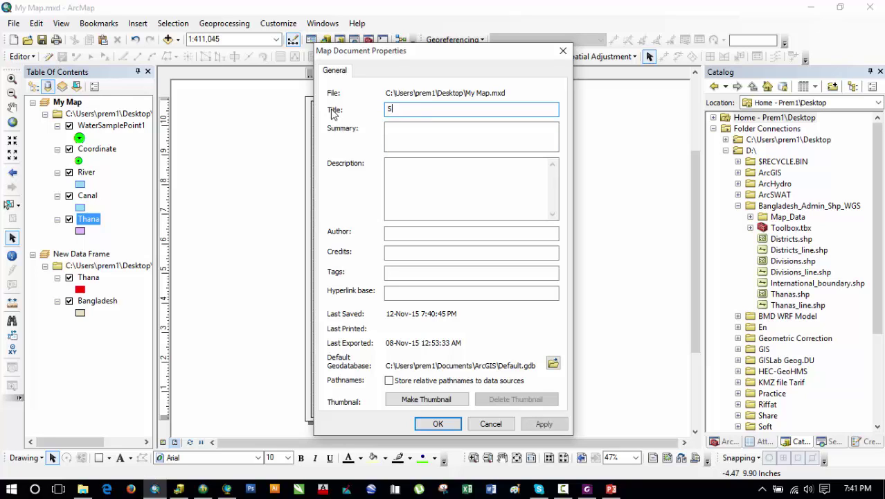
pyautogui.write('dy A')
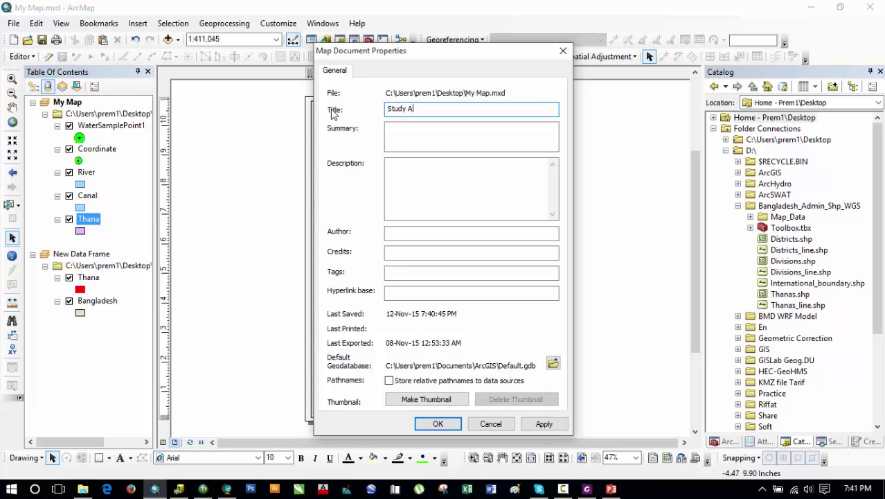
pyautogui.write('rea Map')
# Enter "This a Study area map" as the document's summary and "this" as its description
pyautogui.click(405, 136)
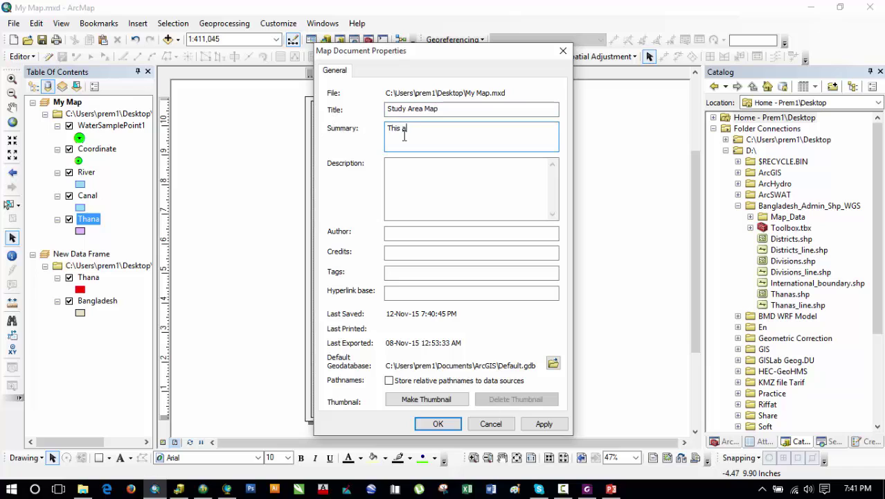
pyautogui.write('This a Study area map')
pyautogui.click(400, 168)
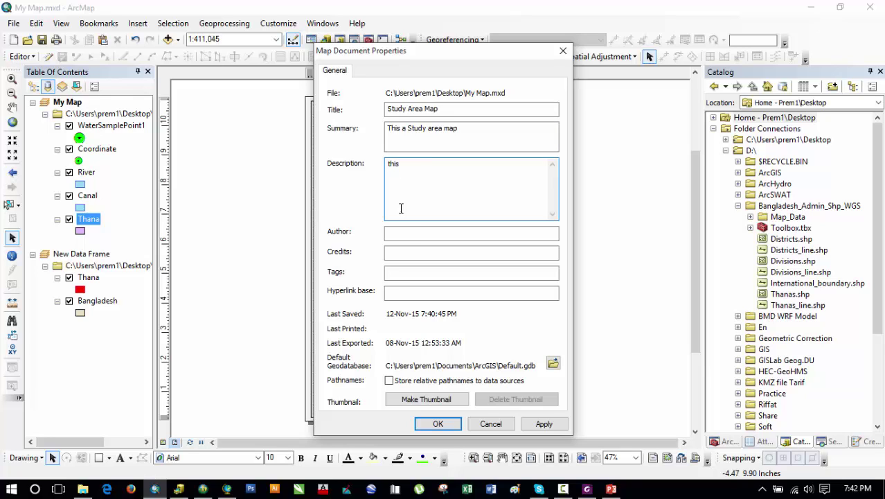
# Fill in the author's name and the credits name, add the tag "Study Area", and apply the document properties
pyautogui.click(406, 232)
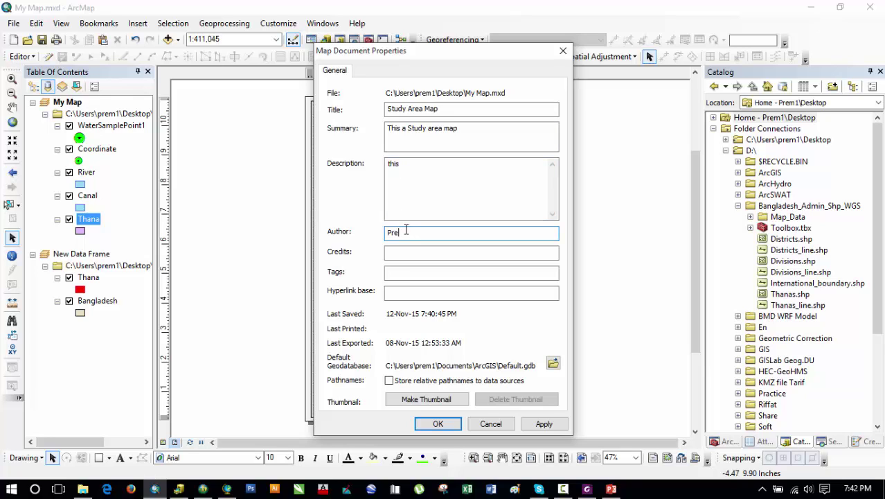
pyautogui.click(405, 253)
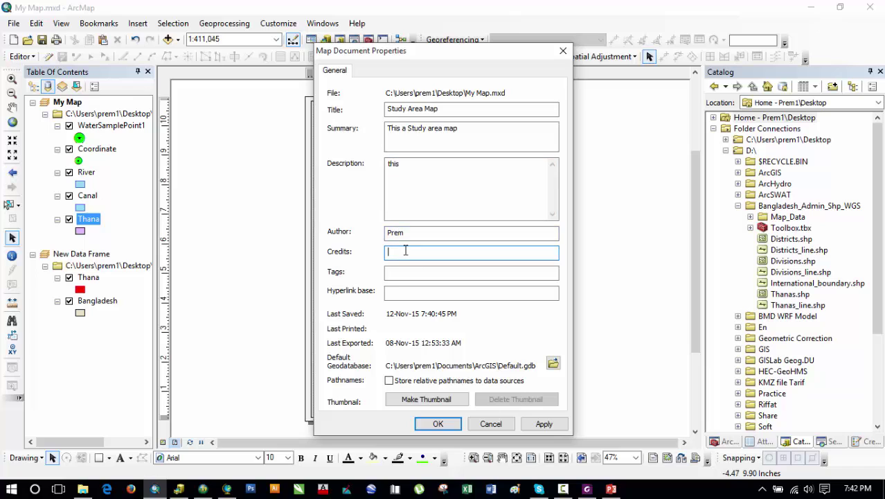
pyautogui.write('Debnath')
pyautogui.click(391, 270)
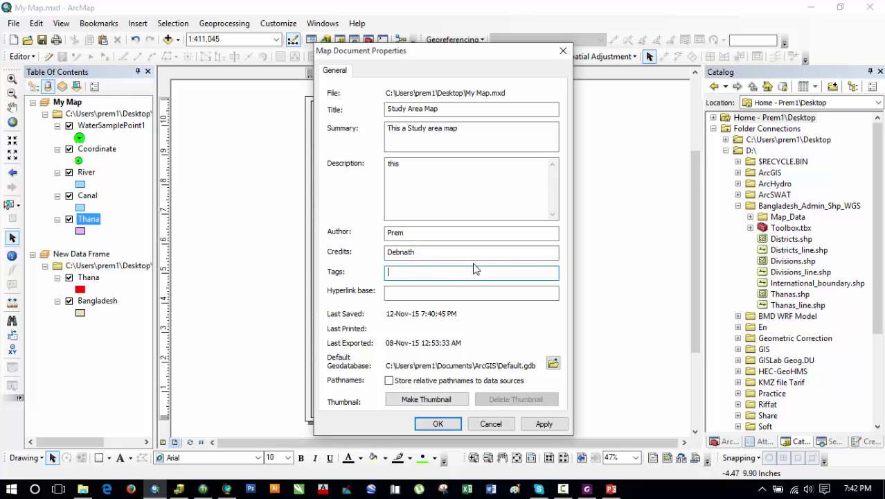
pyautogui.write('Study Area')
pyautogui.click(437, 293)
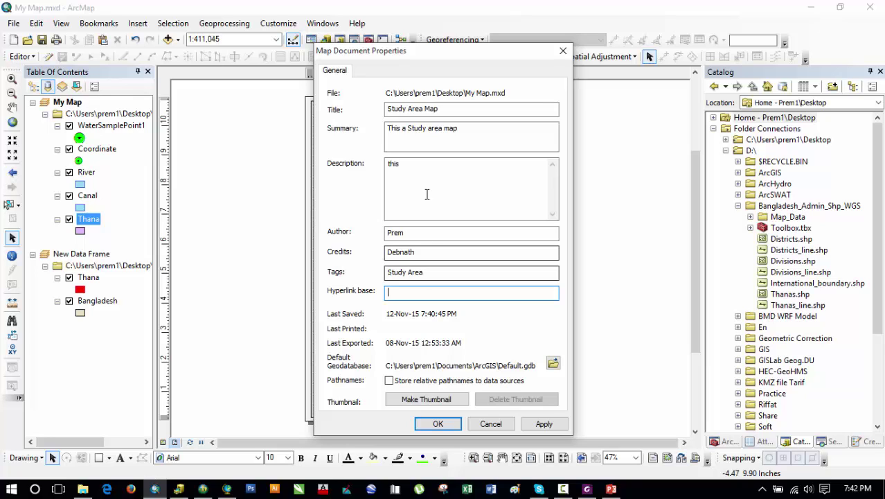
pyautogui.click(544, 425)
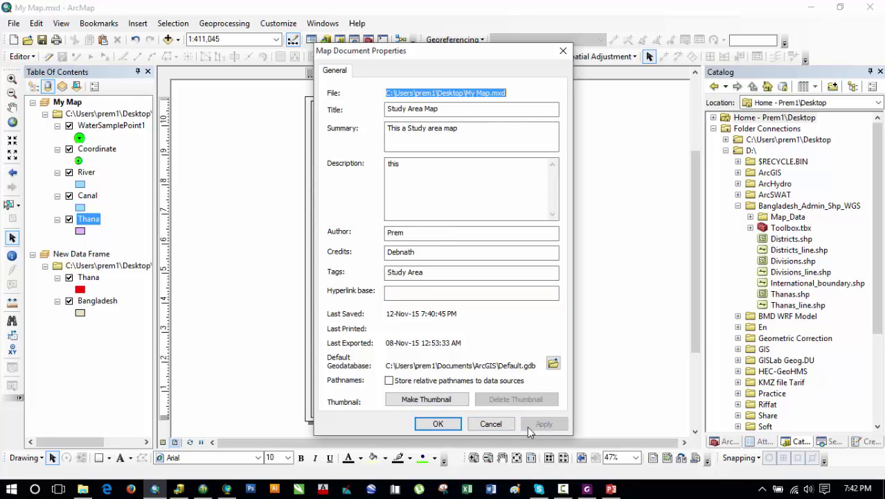
pyautogui.click(418, 428)
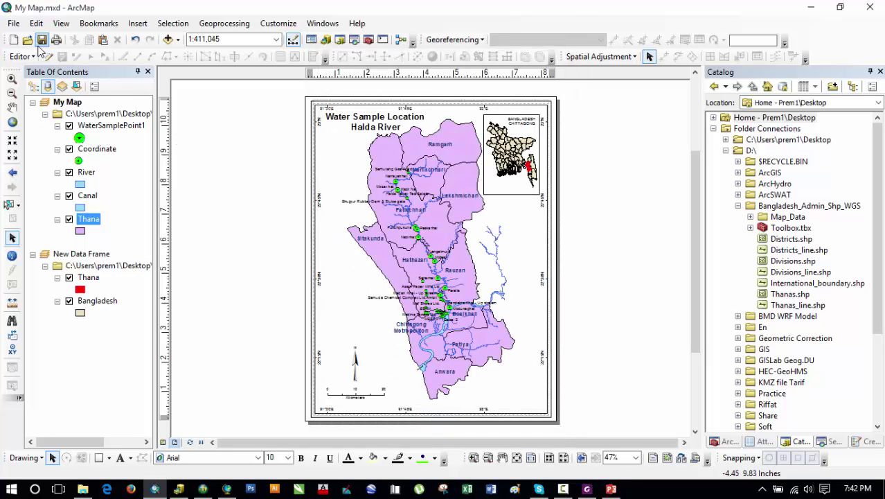
# Start sharing the document as a map package saved to file, and review its item description and additional files
pyautogui.click(13, 23)
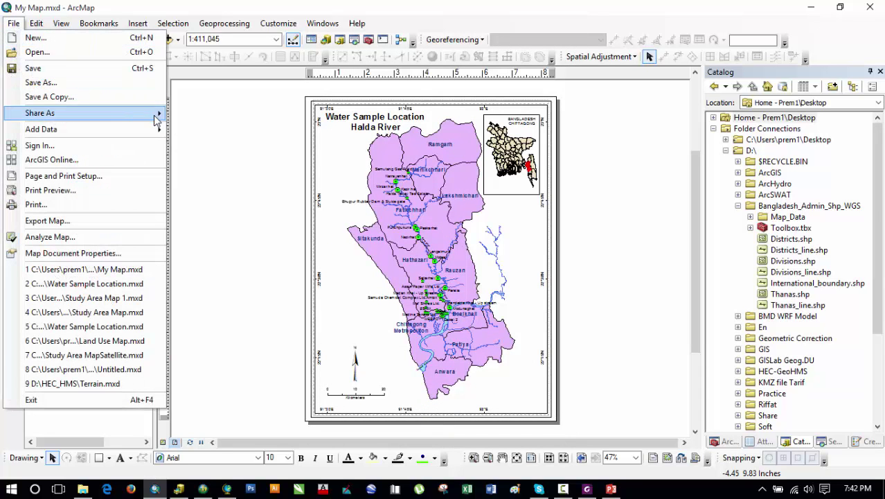
pyautogui.moveTo(157, 119)
pyautogui.click(197, 115)
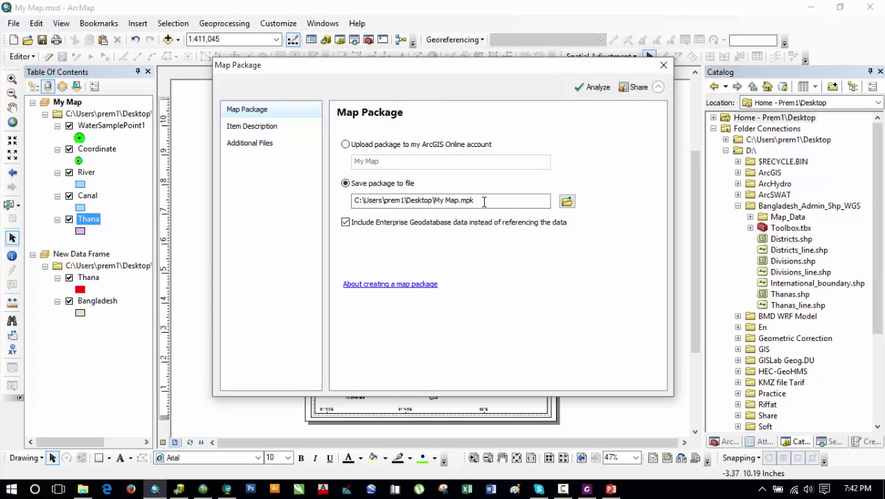
pyautogui.click(277, 129)
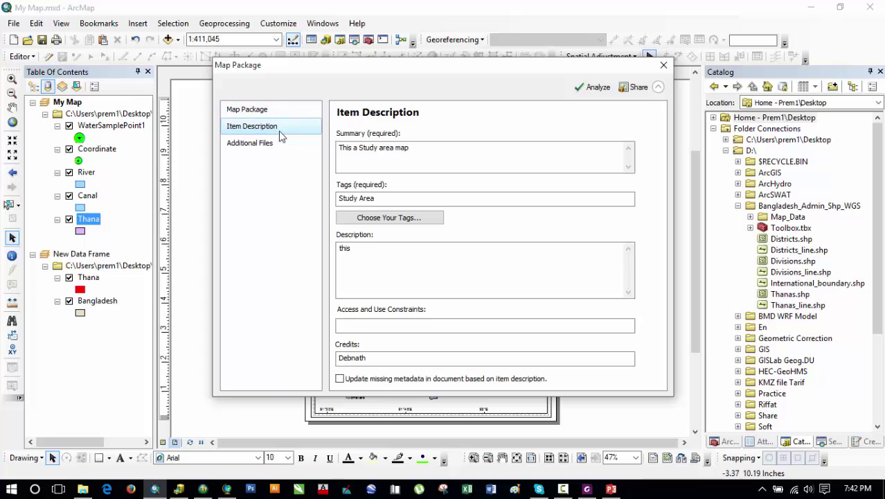
pyautogui.click(399, 324)
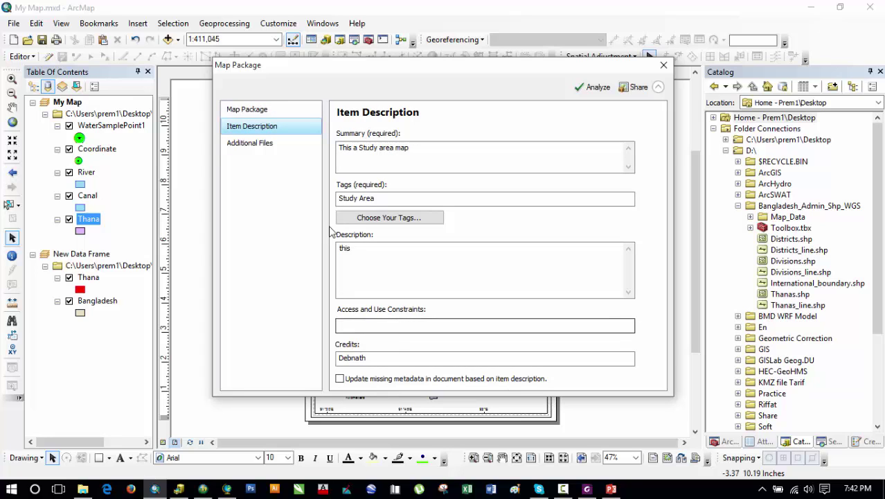
pyautogui.click(262, 142)
pyautogui.click(262, 114)
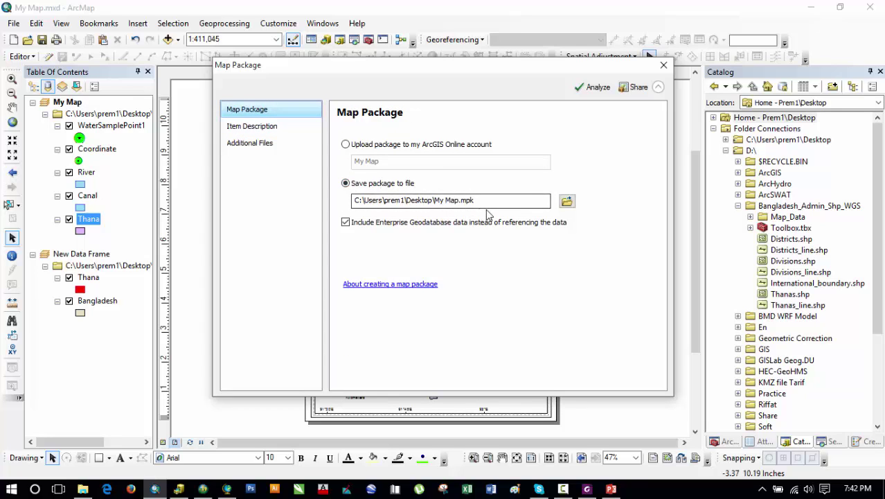
# Analyze the map package and share it to My Map.mpk on the Desktop, saving the map document along with it
pyautogui.click(619, 91)
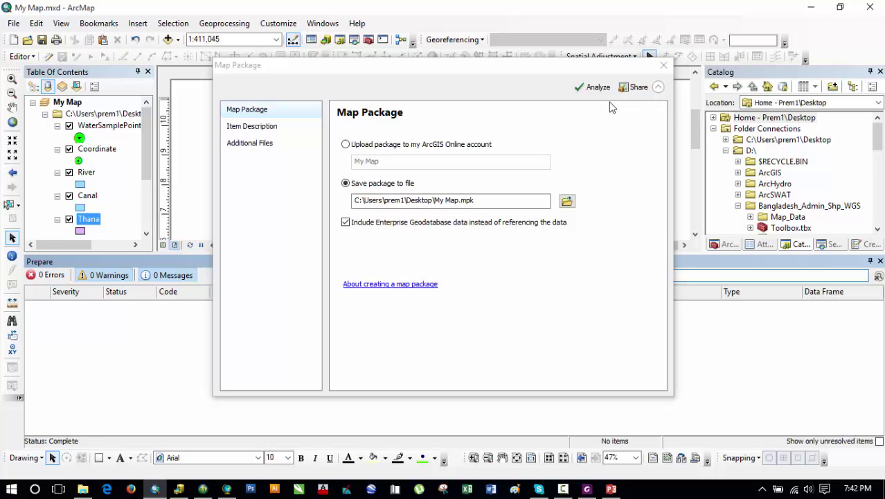
pyautogui.click(633, 86)
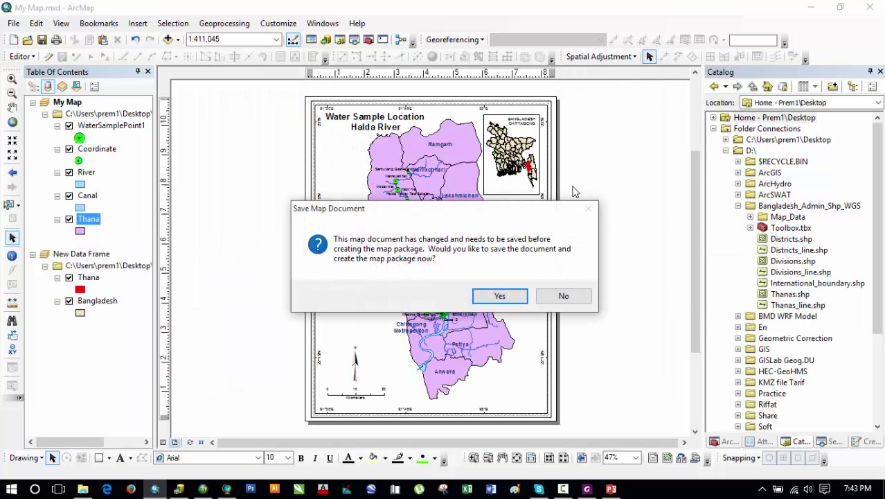
pyautogui.click(500, 296)
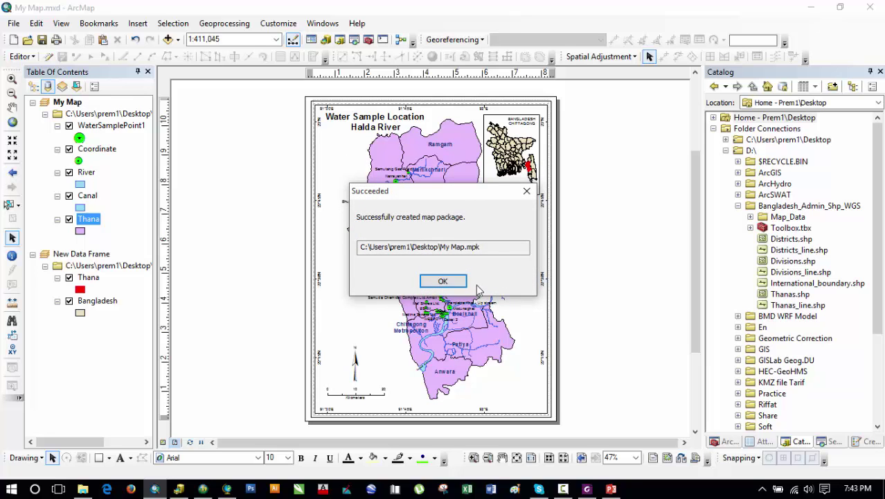
pyautogui.click(442, 280)
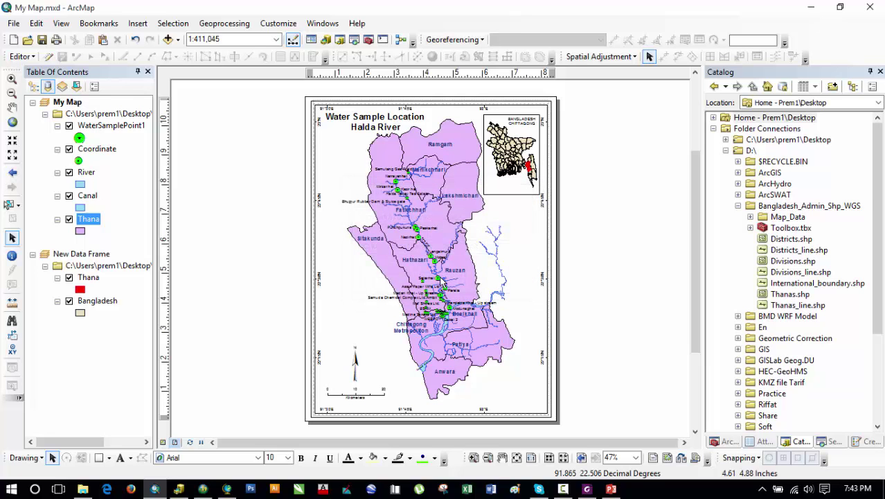
# Switch to the desktop, move the My Map.mpk icon to the middle, and view the file's properties
pyautogui.click(809, 6)
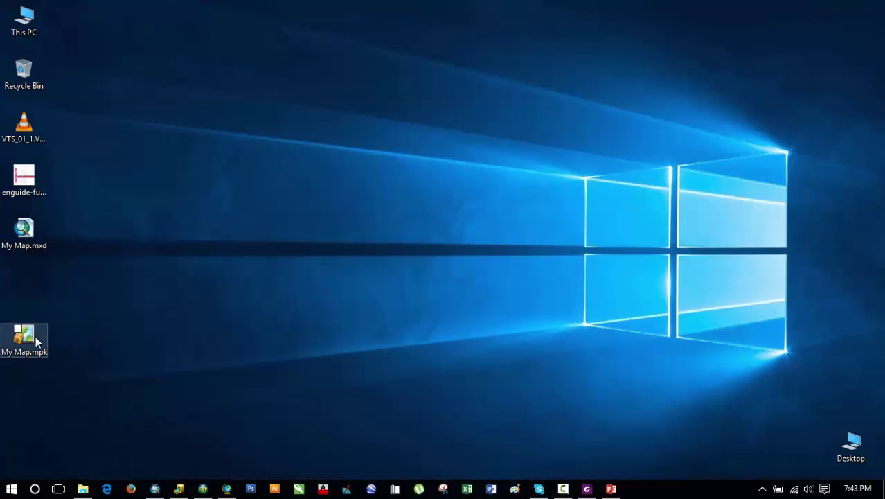
pyautogui.moveTo(36, 335); pyautogui.dragTo(447, 220)
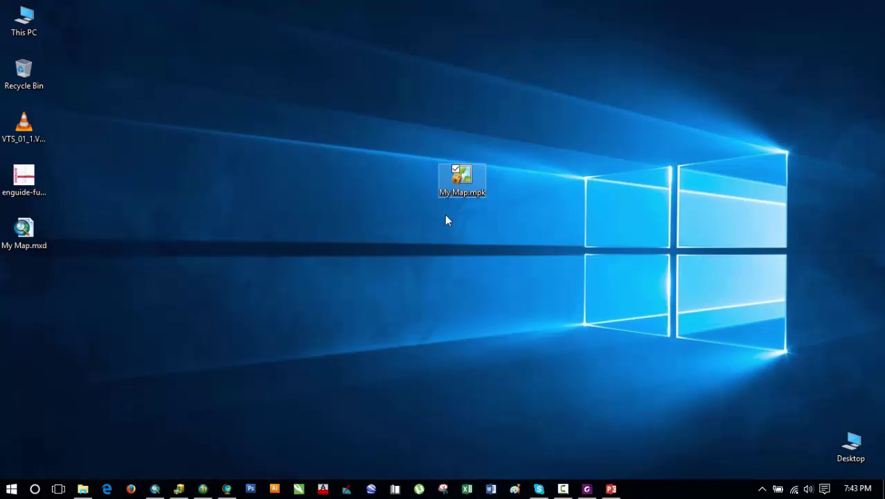
pyautogui.rightClick(458, 178)
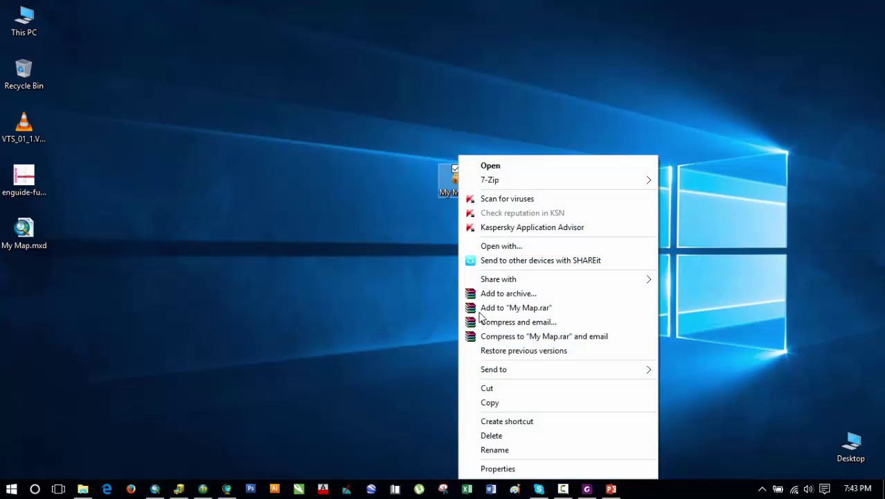
pyautogui.click(494, 469)
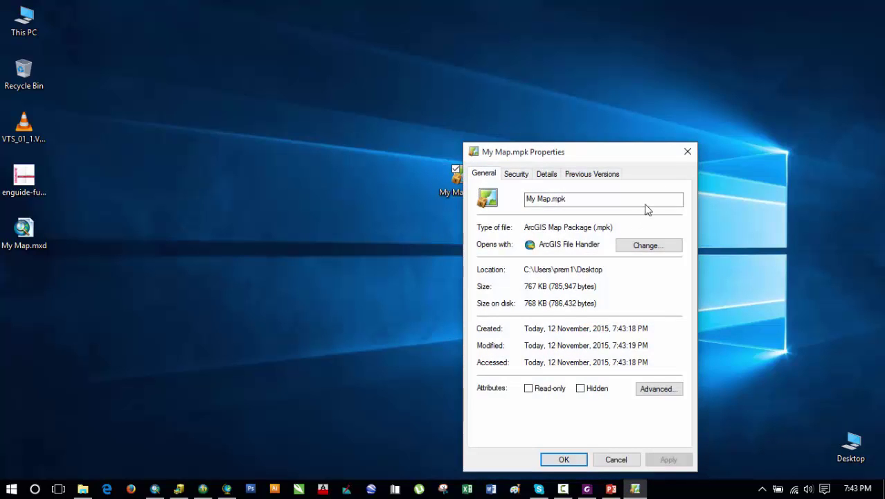
pyautogui.click(685, 152)
pyautogui.click(465, 195)
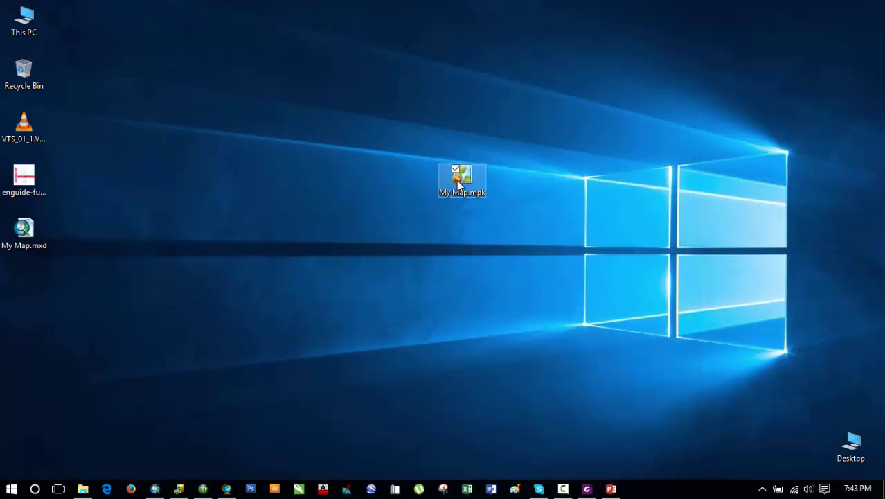
pyautogui.moveTo(403, 141); pyautogui.dragTo(518, 230)
pyautogui.click(39, 241)
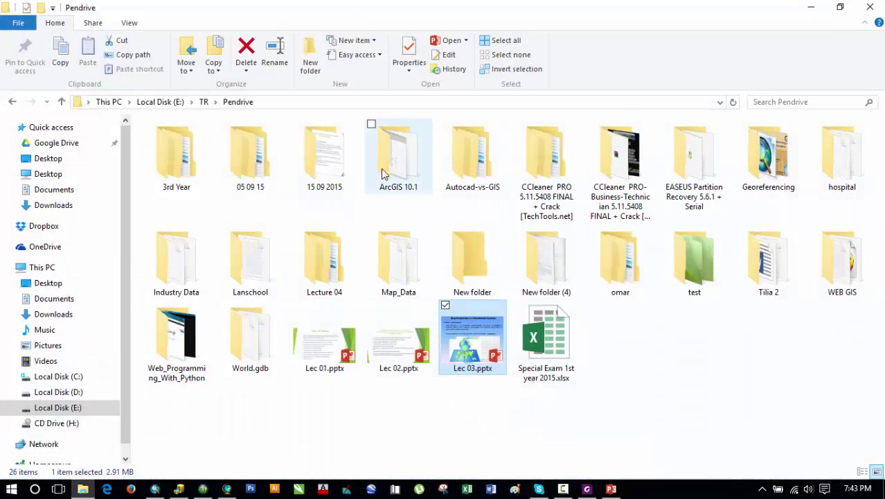
pyautogui.click(155, 489)
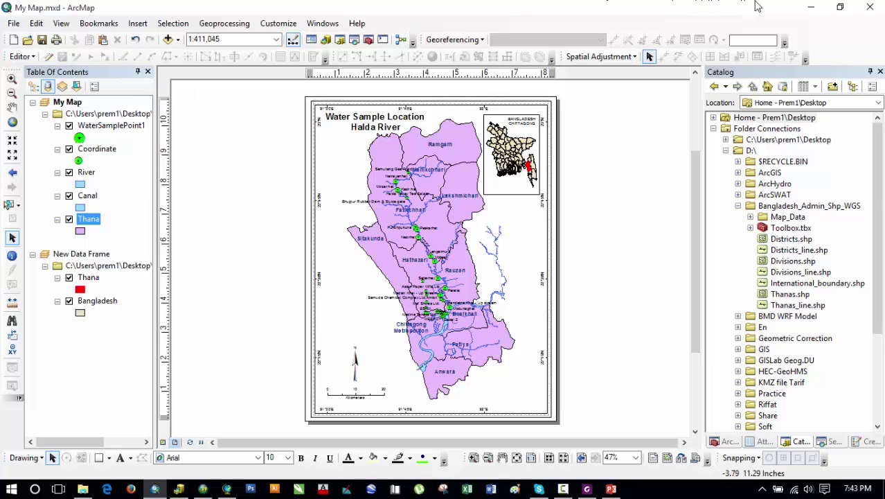
pyautogui.click(811, 8)
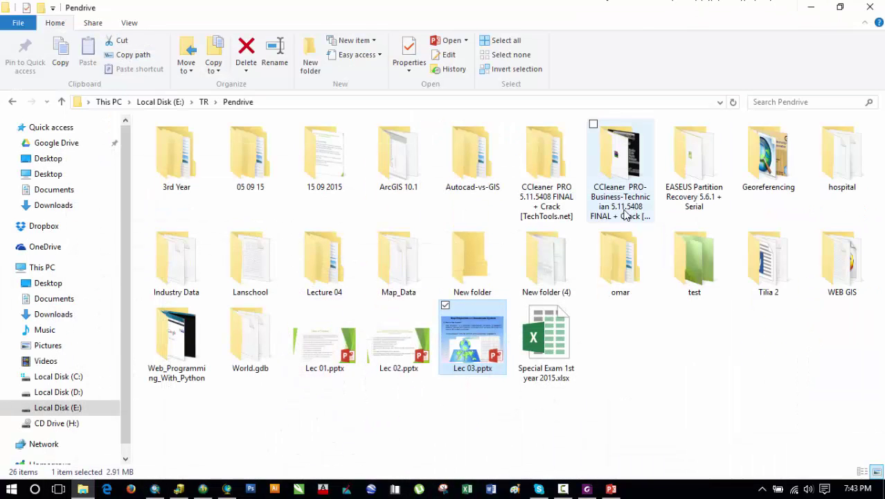
pyautogui.click(811, 8)
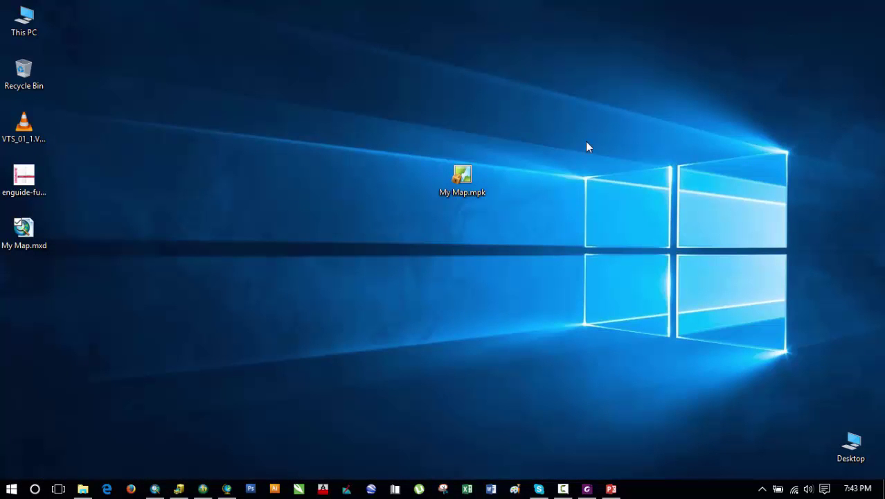
pyautogui.click(468, 180)
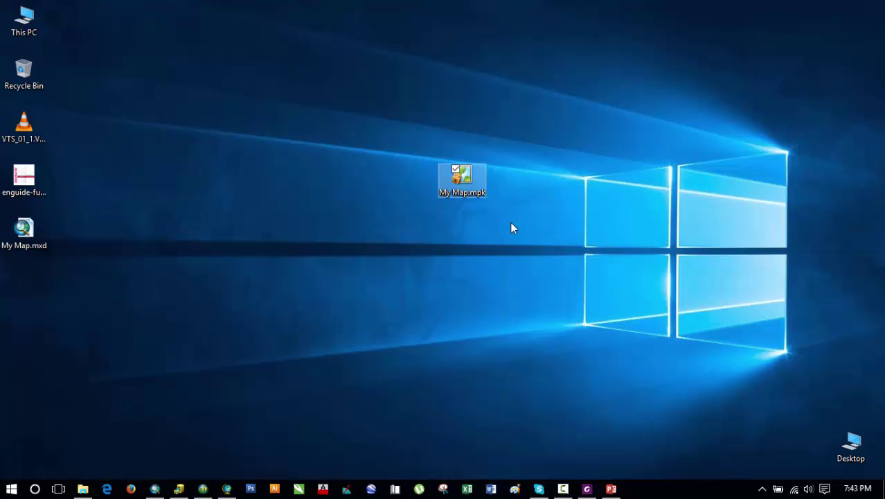
pyautogui.moveTo(410, 137); pyautogui.dragTo(528, 217)
pyautogui.click(528, 216)
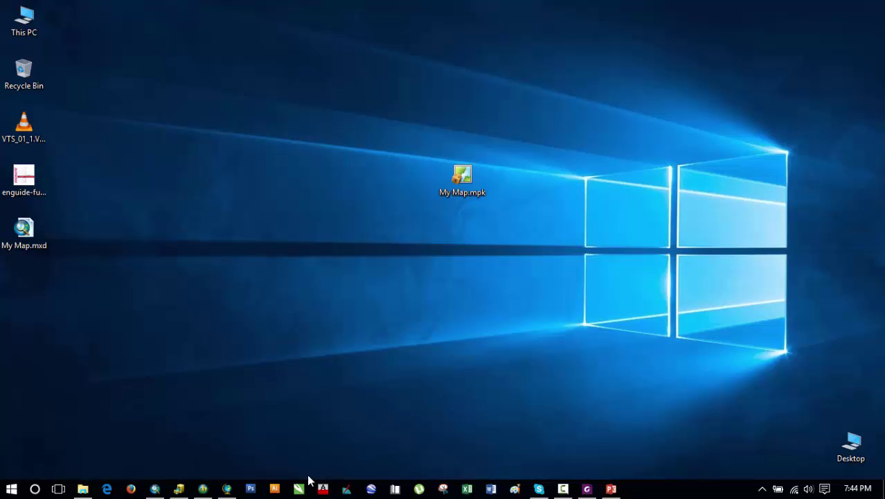
# Return to ArcMap, view the map package's upload and save-to-file options again, and close them without sharing
pyautogui.click(155, 489)
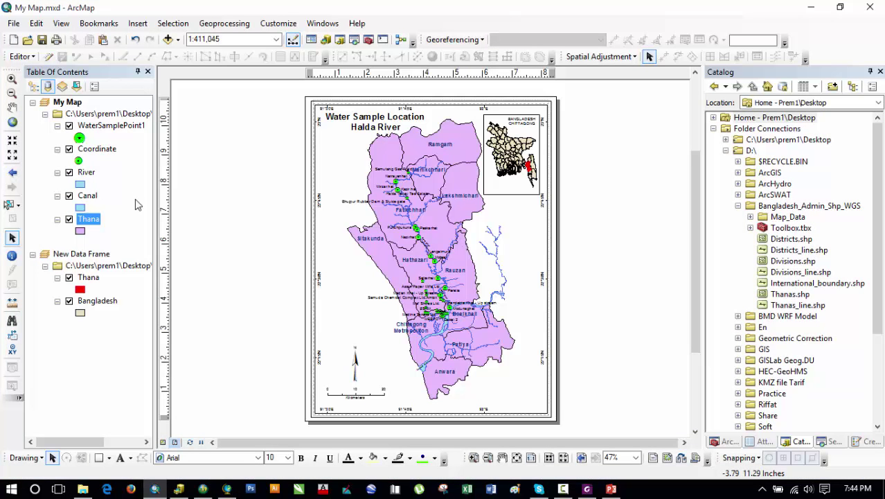
pyautogui.click(15, 25)
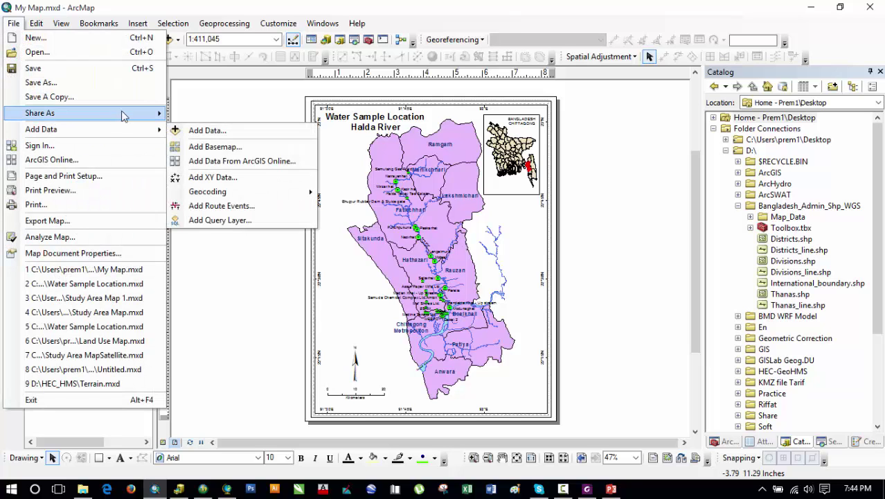
pyautogui.moveTo(122, 115)
pyautogui.click(197, 114)
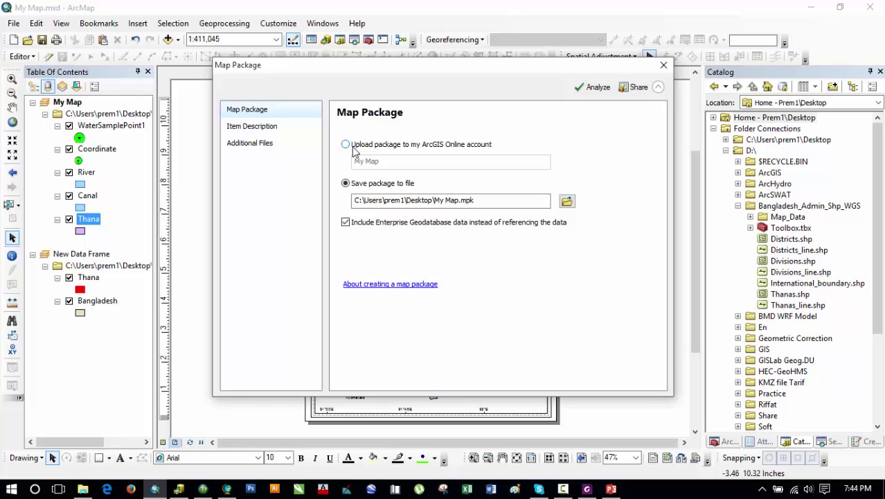
pyautogui.click(664, 65)
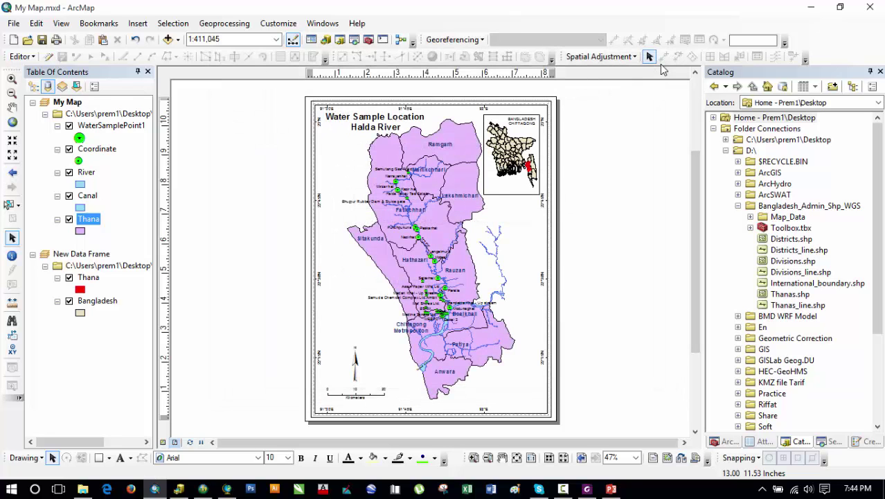
pyautogui.click(563, 489)
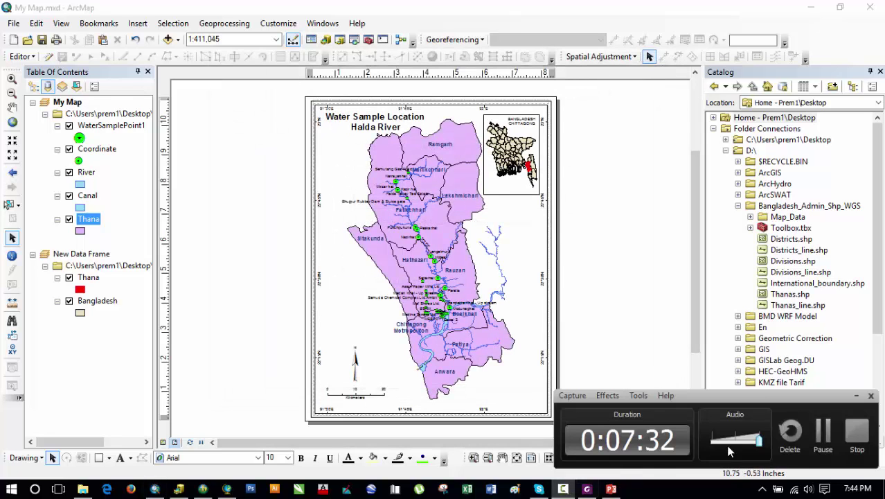